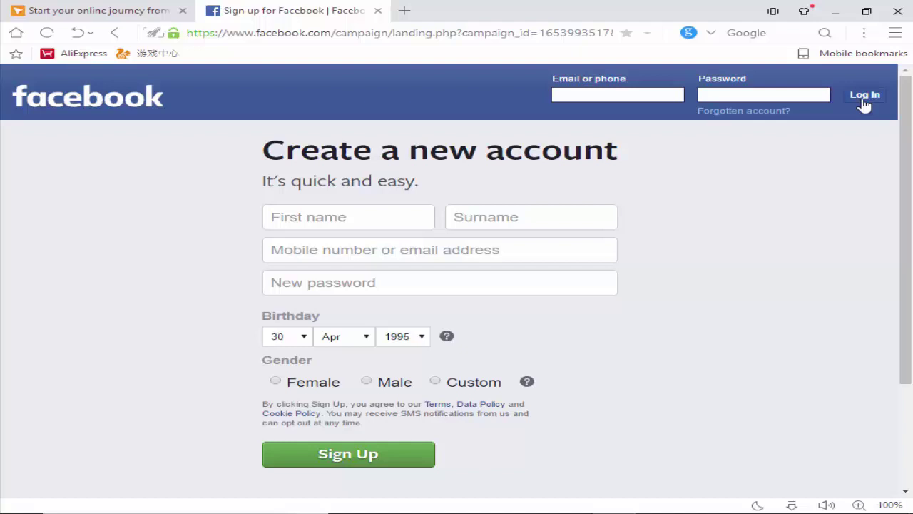
Log in to the Facebook account and start creating a new Page.
click(865, 97)
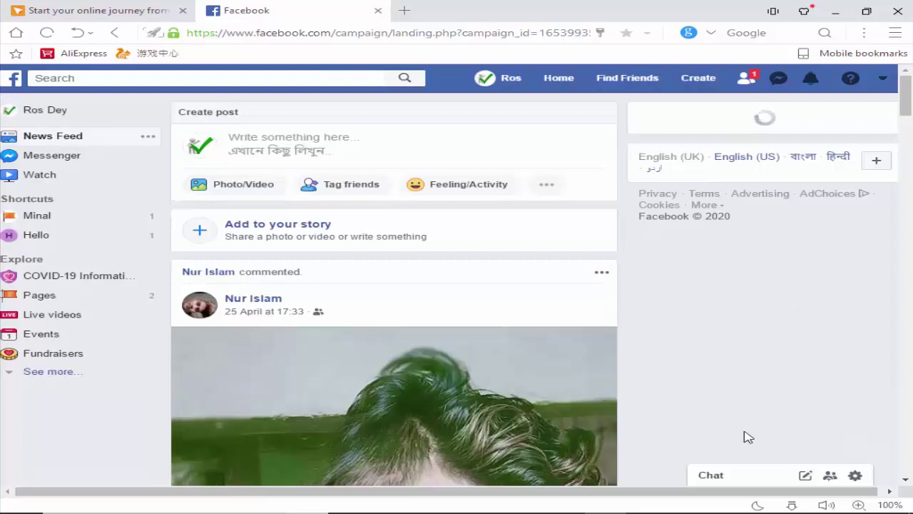
click(700, 80)
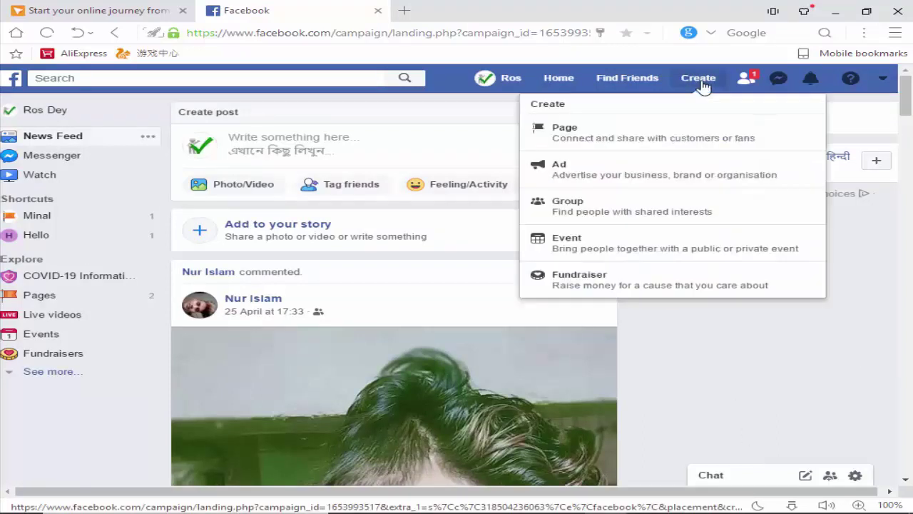
click(575, 133)
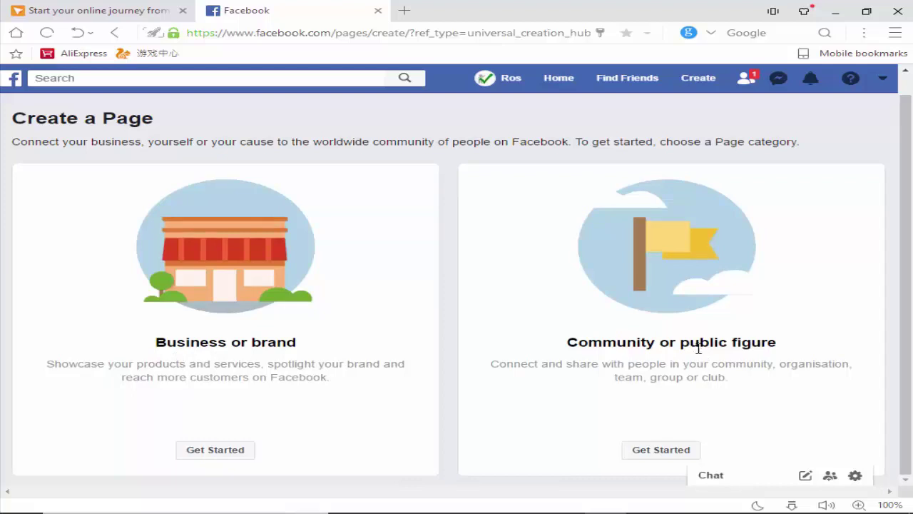
Create a community or public figure Page named "Computer" in the category "Computer and Internet website", skipping the profile picture and cover photo.
click(674, 454)
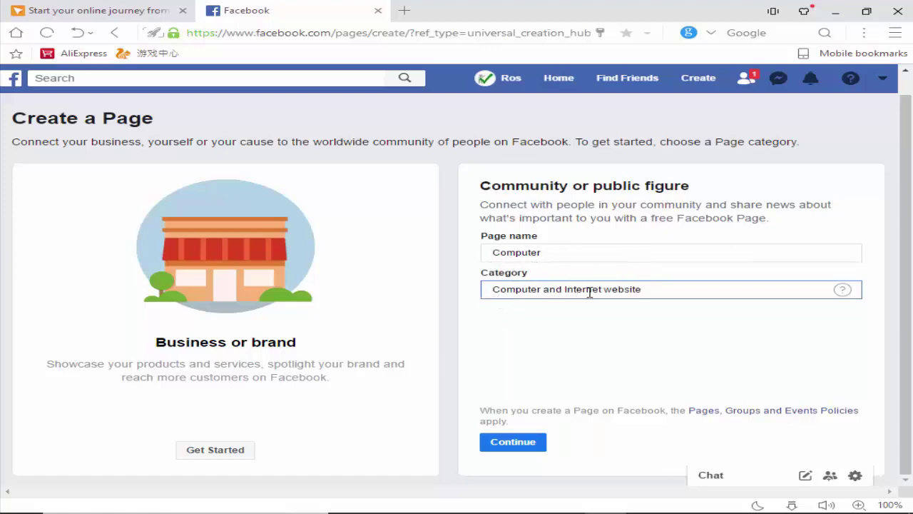
click(513, 442)
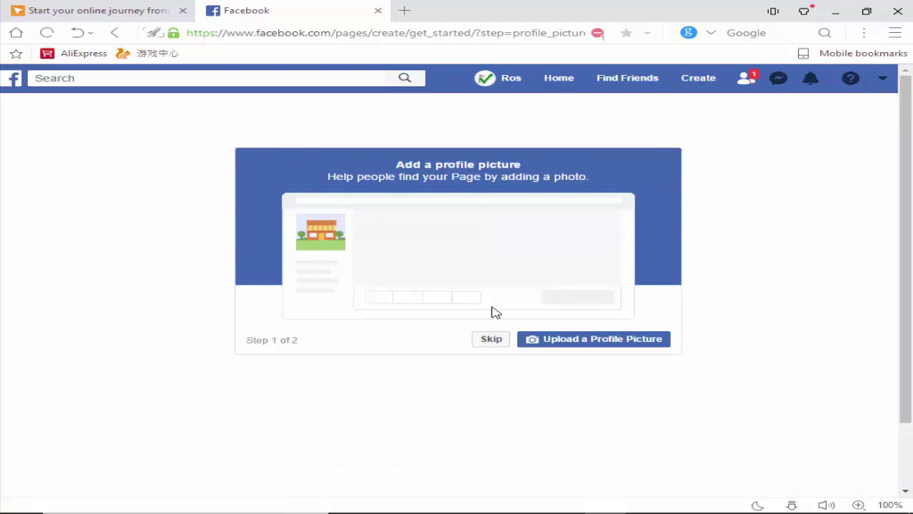
click(494, 342)
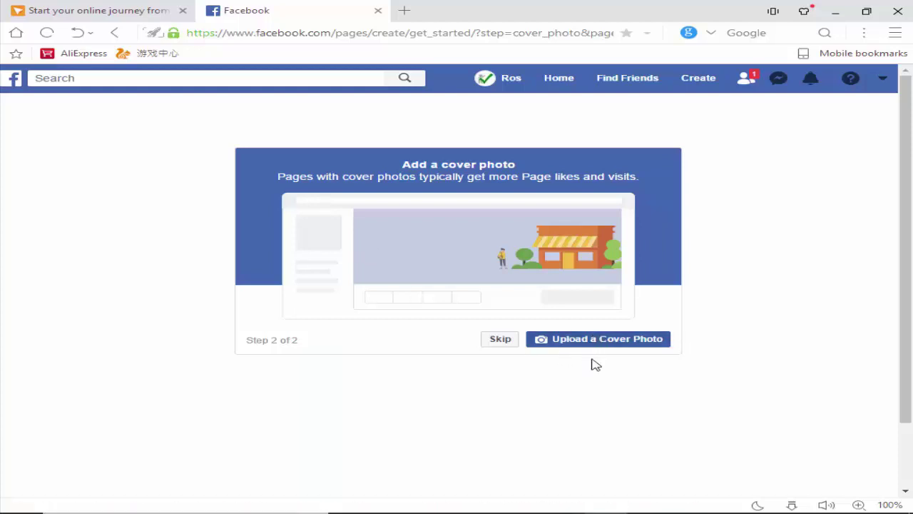
click(503, 344)
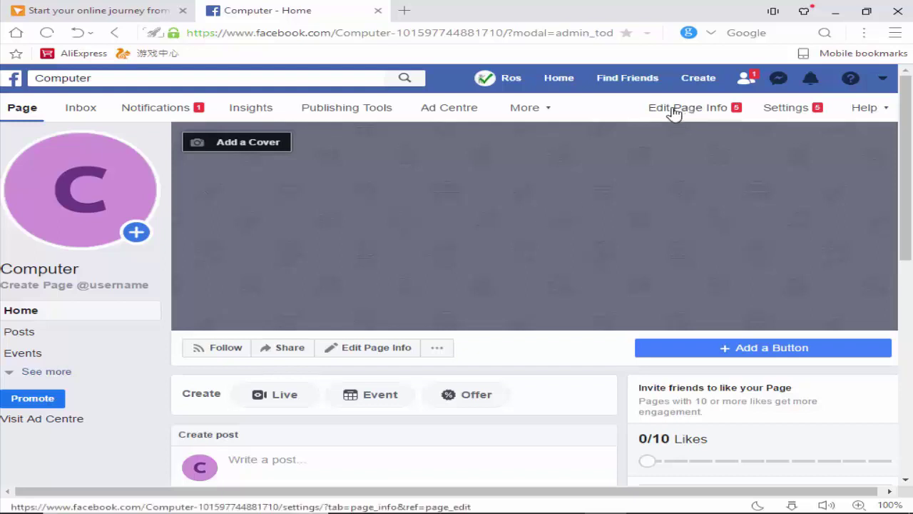
Open the new Page's info for editing and examine its sections from description and contact details to hours and privacy policy.
click(721, 110)
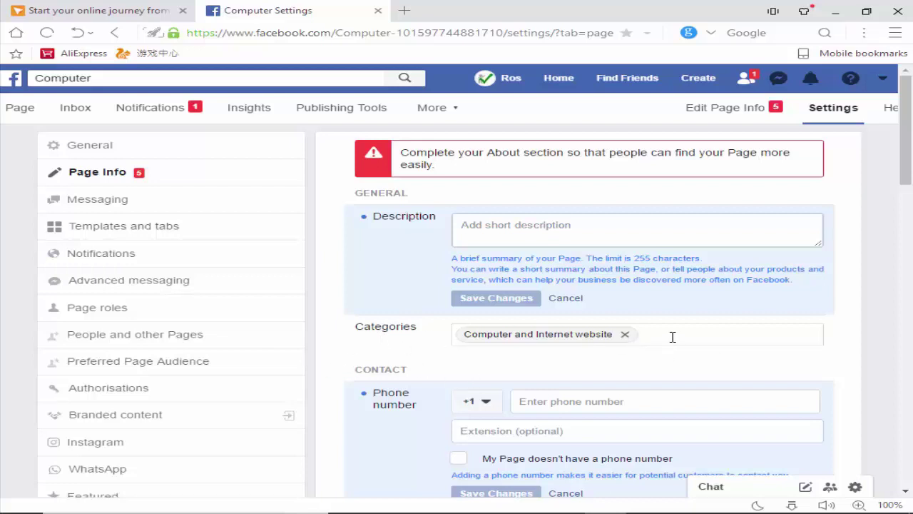
scroll(673, 337, down, 3)
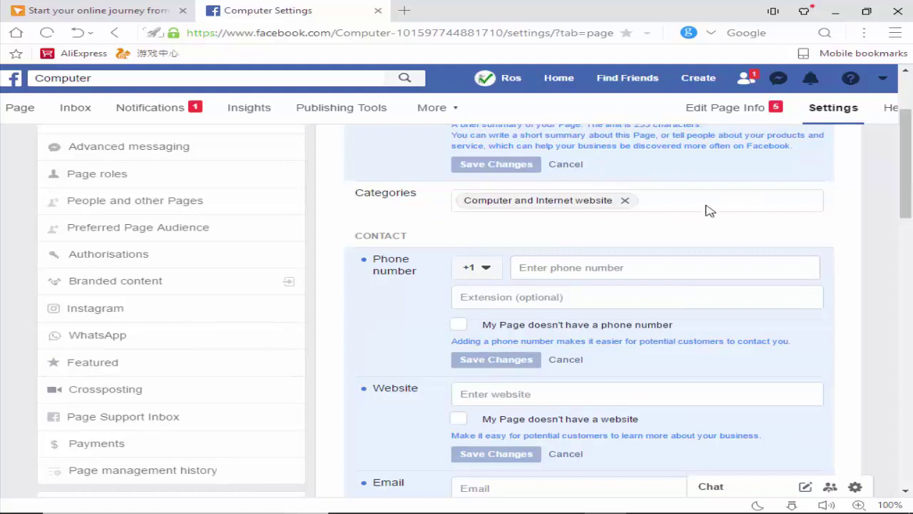
scroll(430, 207, down, 1)
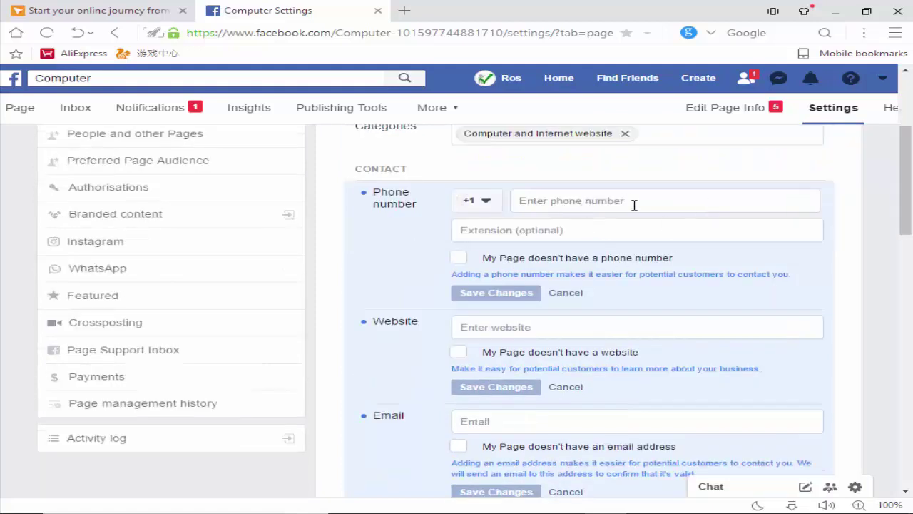
scroll(609, 269, down, 1)
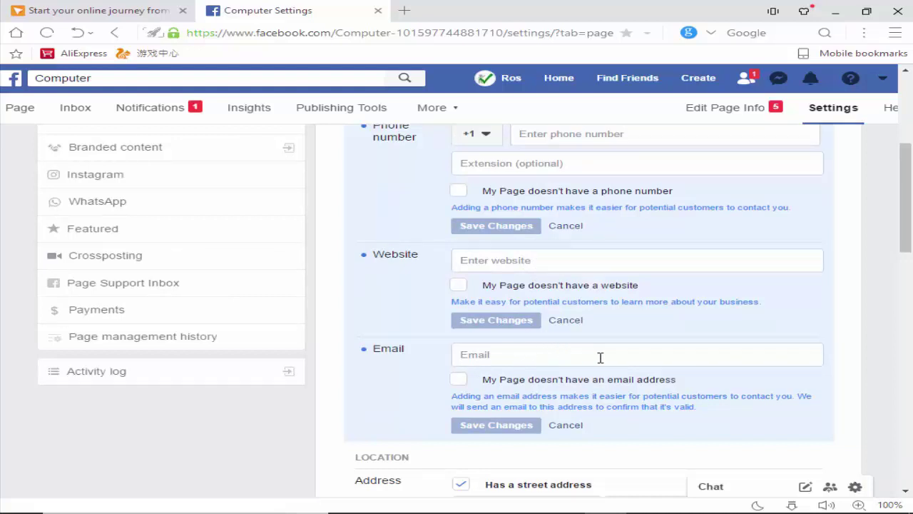
scroll(604, 362, down, 5)
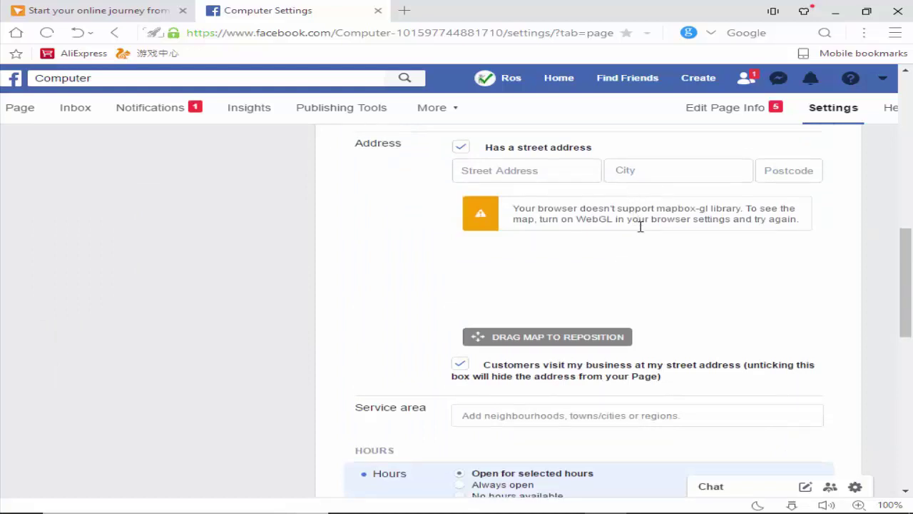
scroll(640, 225, down, 3)
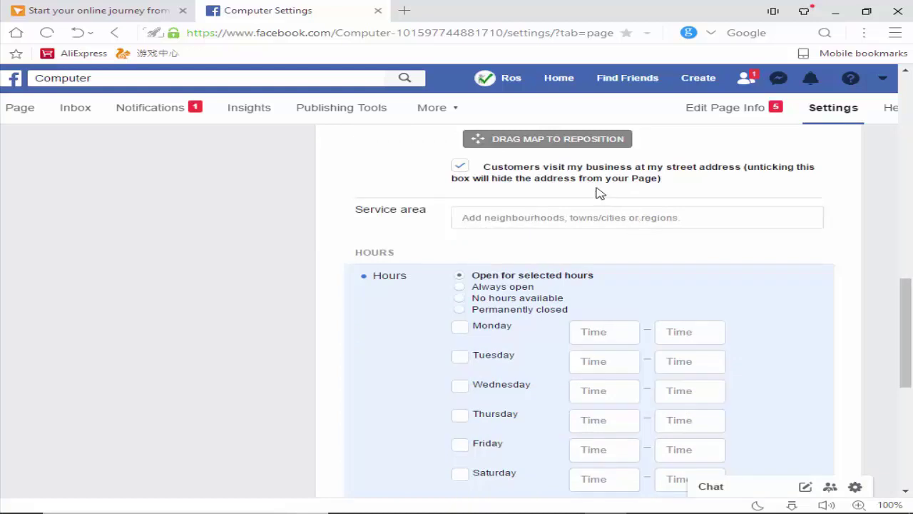
scroll(641, 242, down, 2)
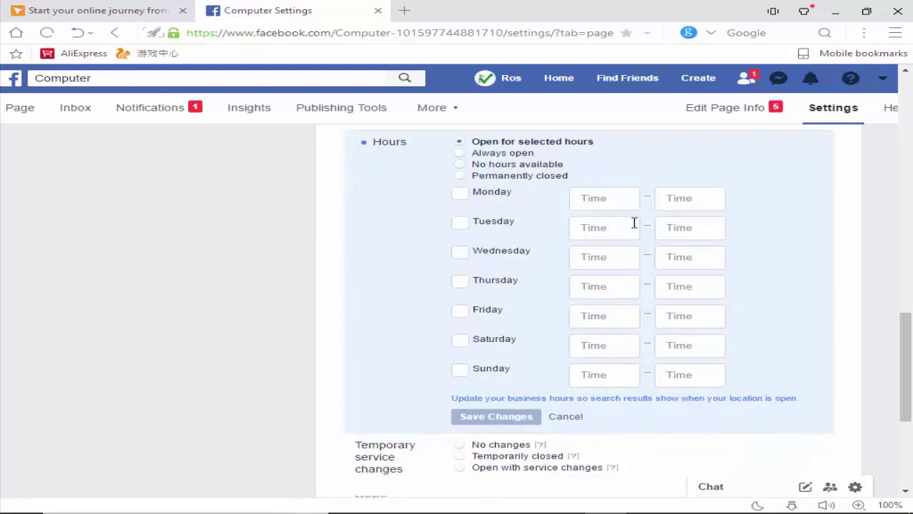
scroll(621, 234, down, 1)
scroll(604, 282, down, 2)
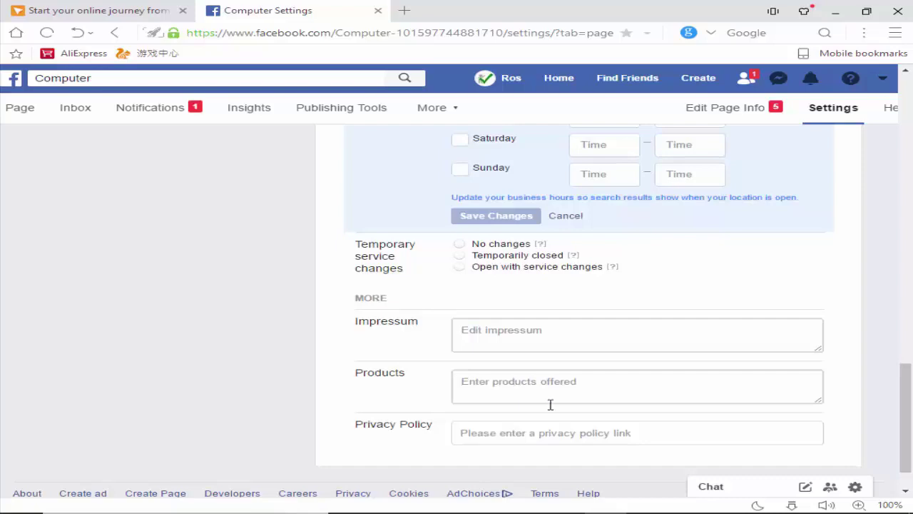
scroll(620, 307, up, 20)
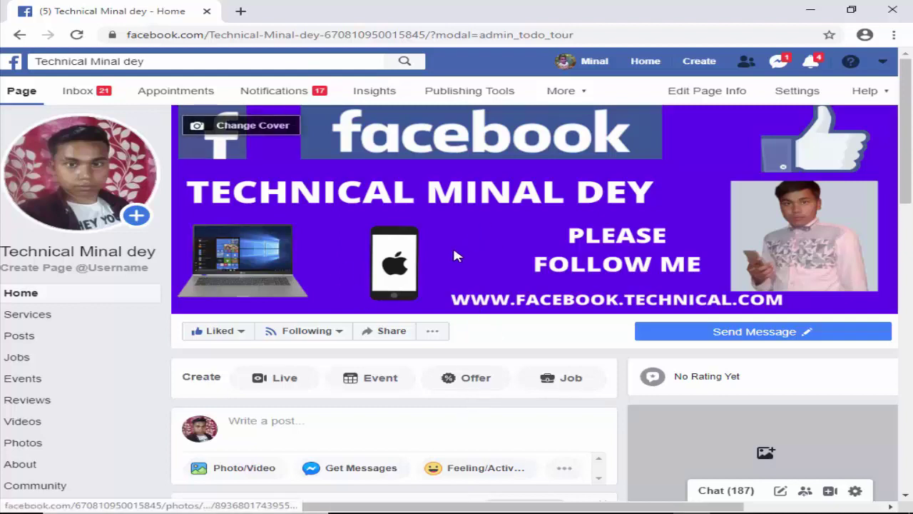
Examine the home of the already established Page in the Chrome window, from its cover photo down to its posts.
scroll(490, 300, down, 2)
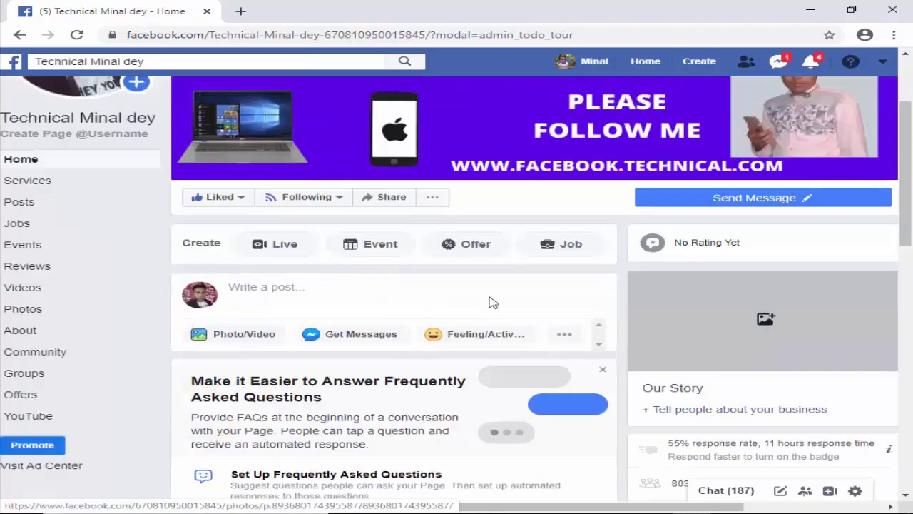
scroll(489, 299, up, 2)
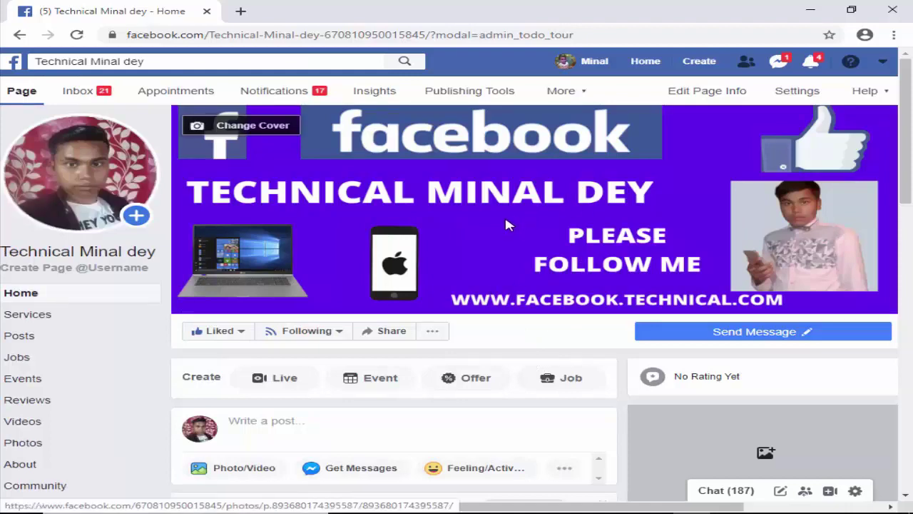
scroll(486, 293, down, 10)
scroll(485, 294, up, 5)
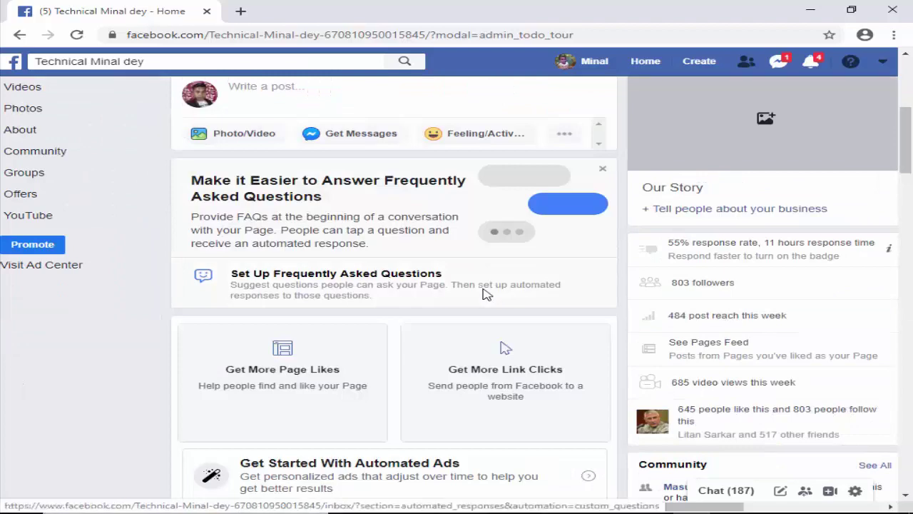
scroll(485, 293, down, 5)
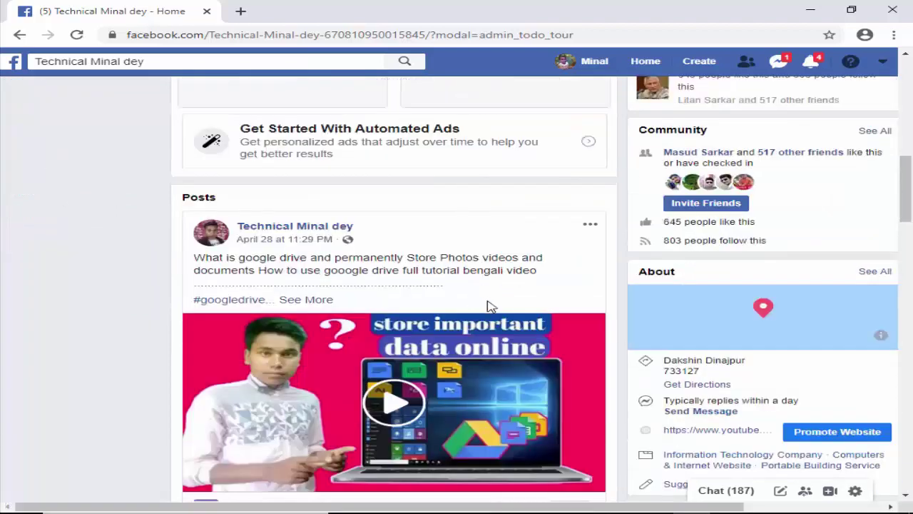
scroll(490, 306, up, 10)
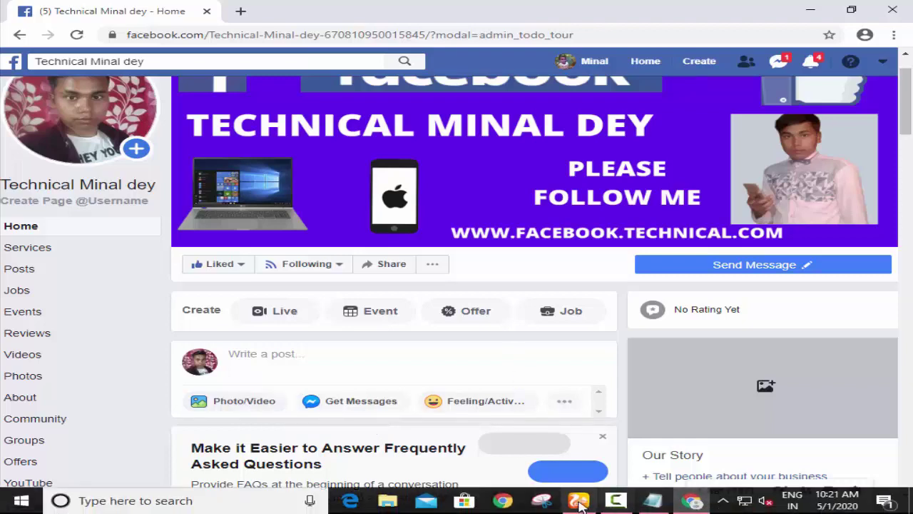
Switch back to UC Browser, return to the Computer Page's home, and open Facebook Creator Studio through a Google search for "facebook creator studio".
click(661, 504)
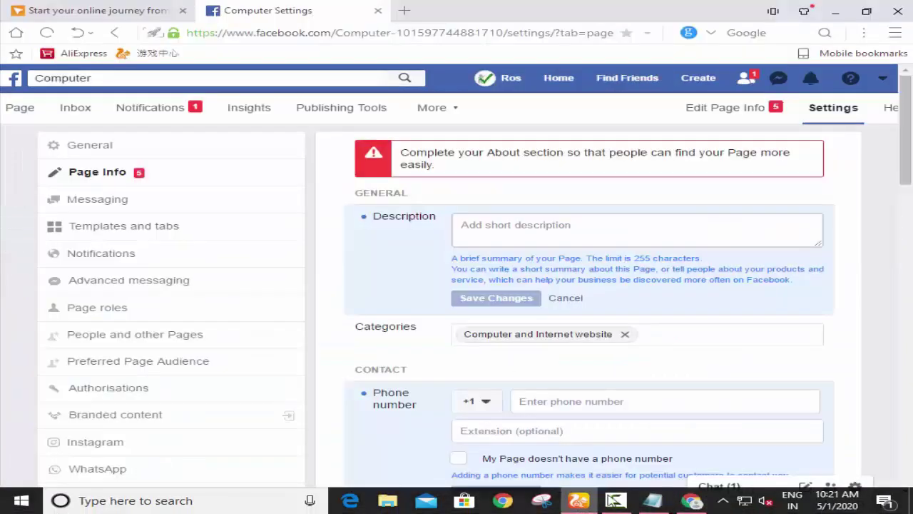
click(22, 111)
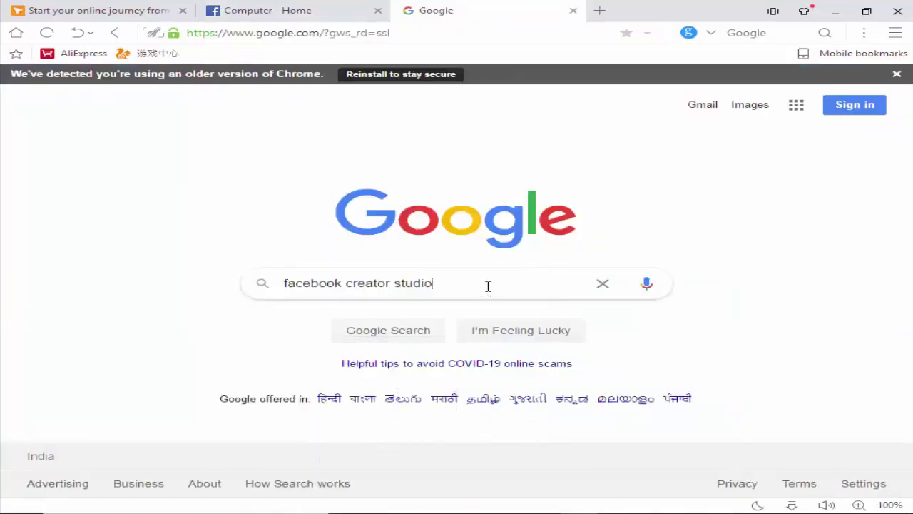
key(Return)
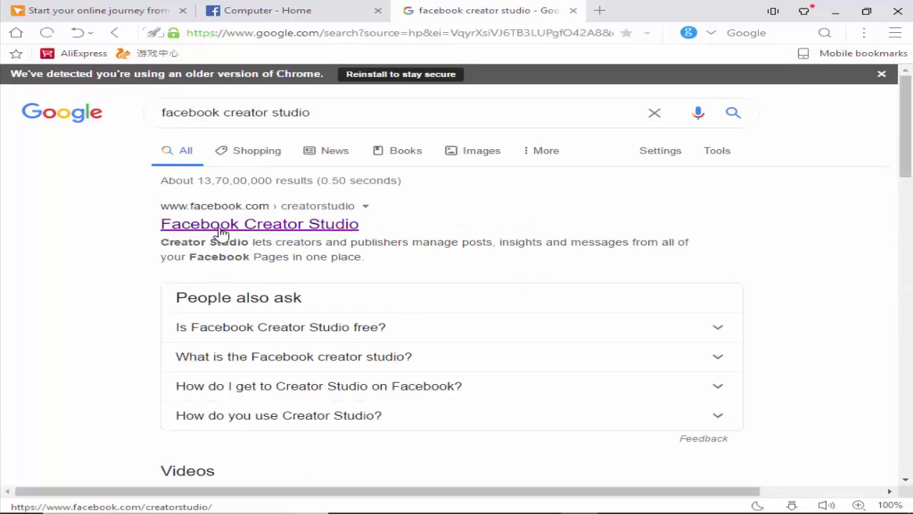
click(303, 233)
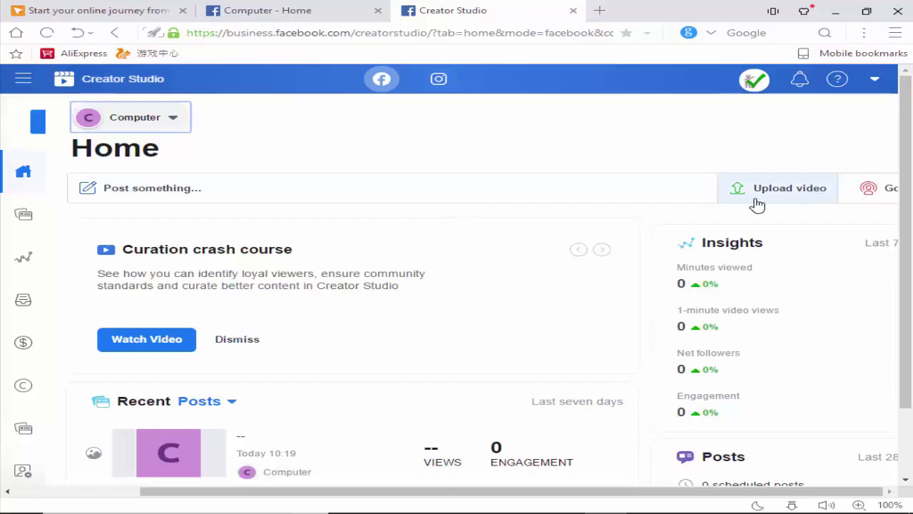
Start a single video upload to the Computer Page, choosing a video file from the "yut" folder on the Desktop.
click(808, 198)
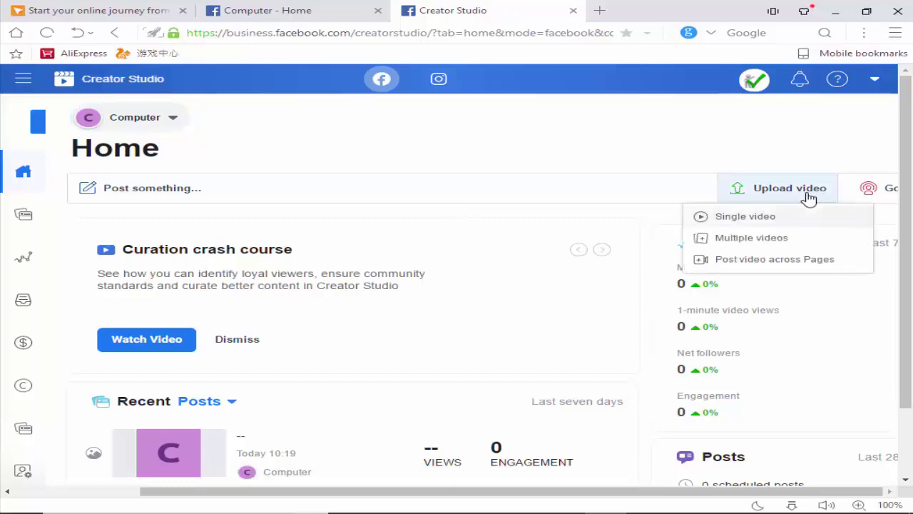
click(763, 217)
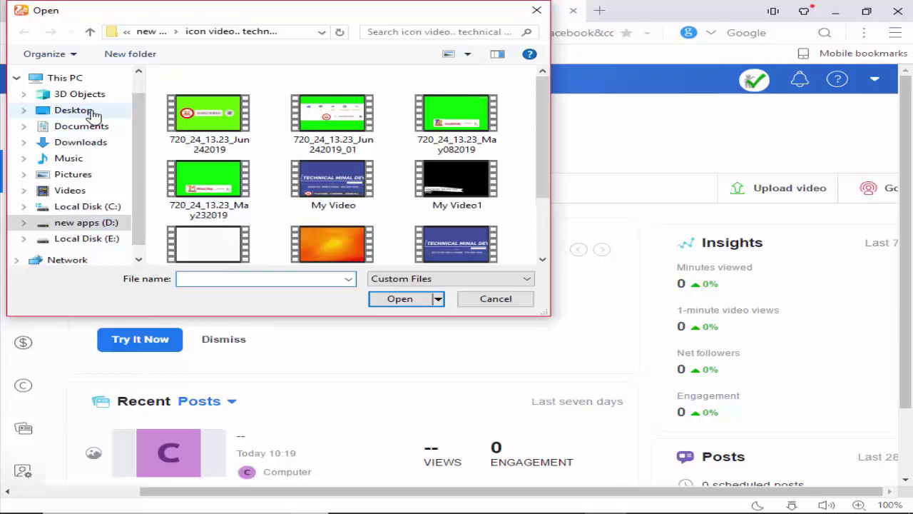
click(94, 114)
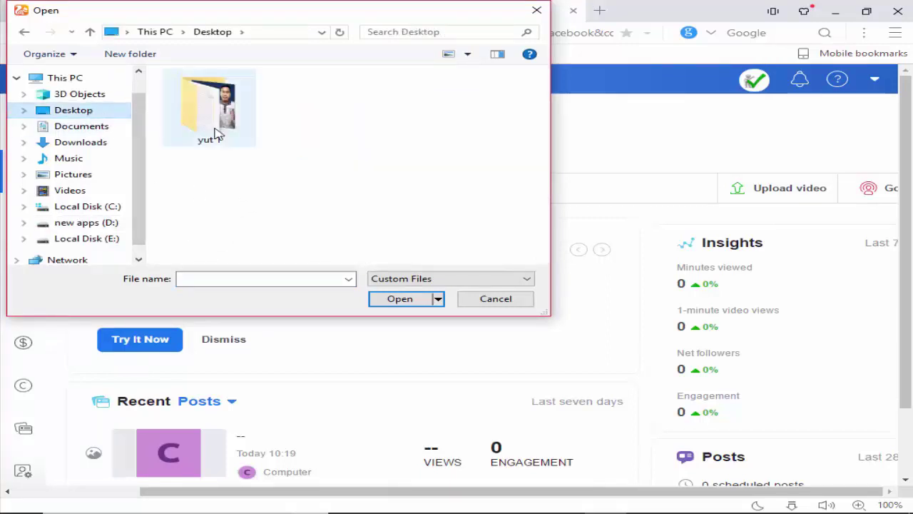
double_click(218, 136)
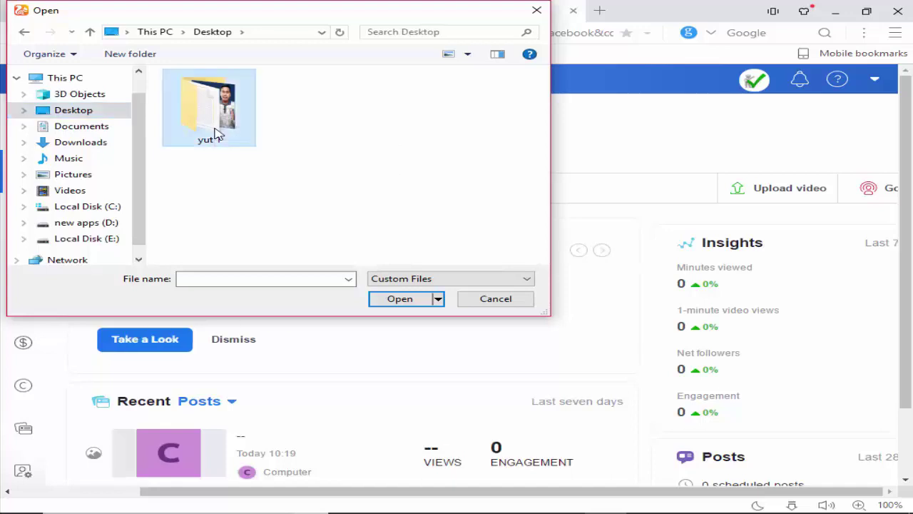
click(218, 87)
click(403, 299)
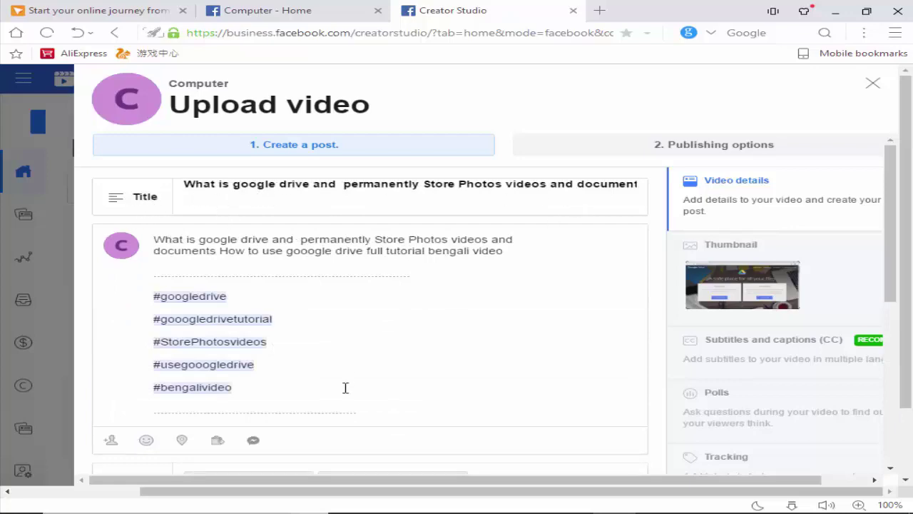
Review the title, description, hashtags and tags of the Google Drive video post.
scroll(342, 312, down, 3)
scroll(453, 222, up, 1)
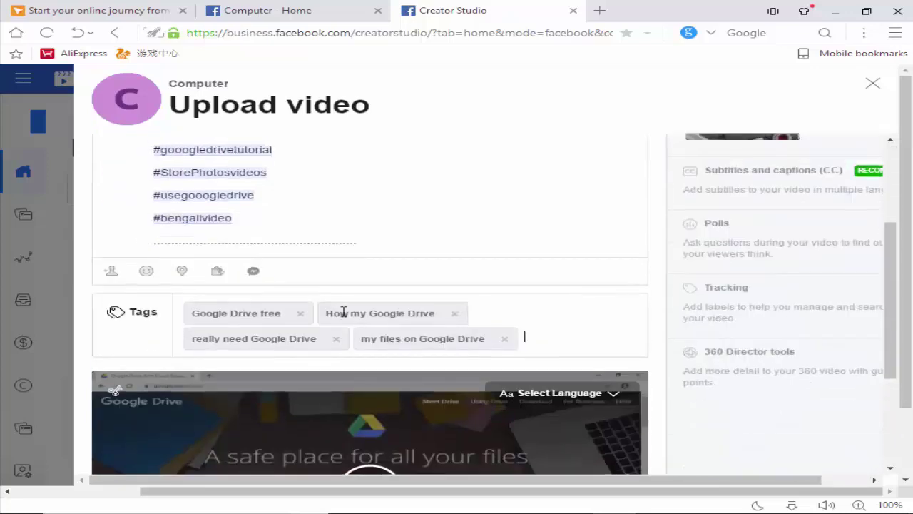
scroll(453, 221, up, 2)
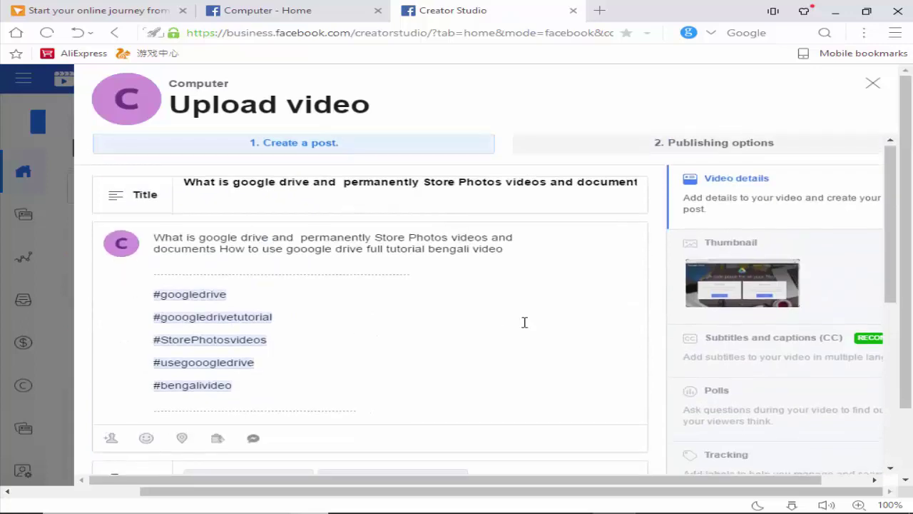
scroll(524, 323, down, 3)
mouse_move(129, 297)
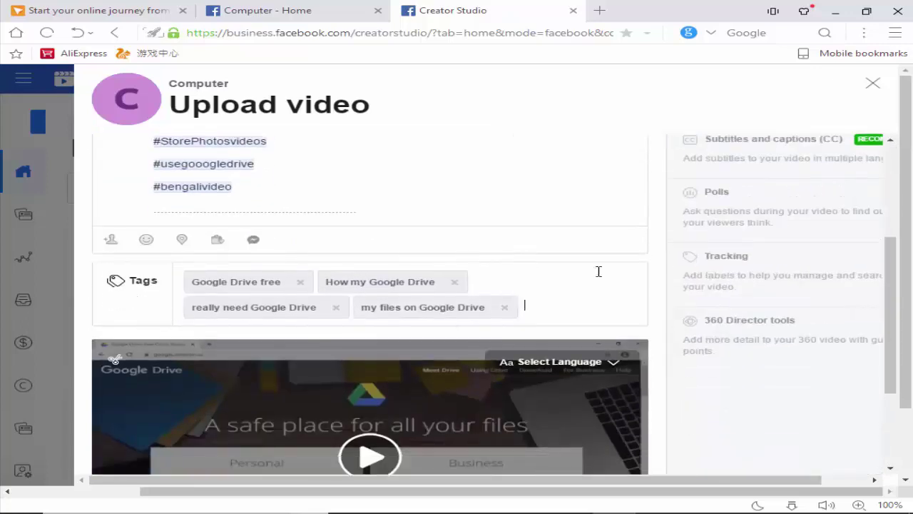
scroll(551, 273, up, 1)
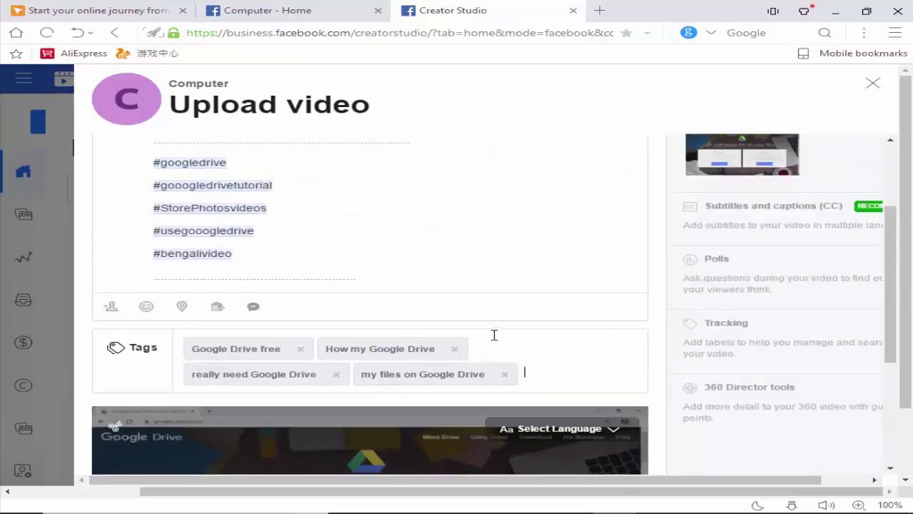
scroll(524, 326, up, 2)
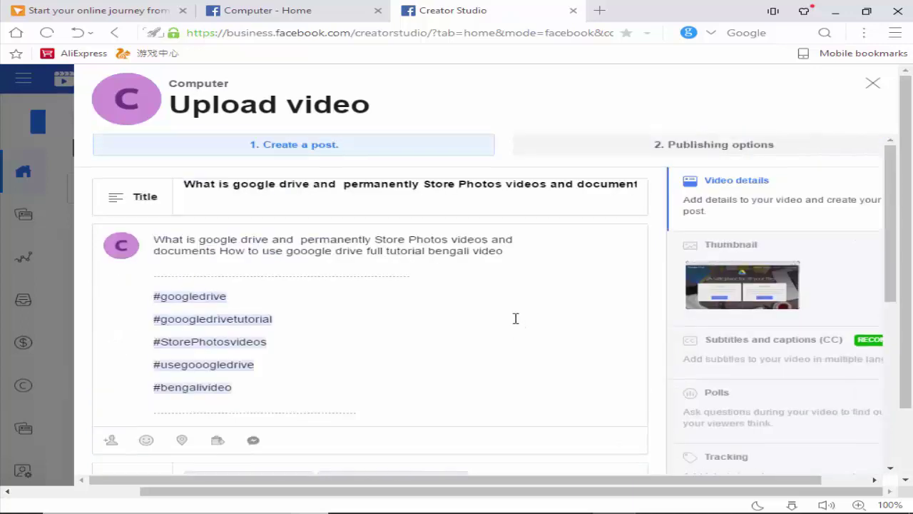
Set the image 20200427_133130 from the "yut 1" folder on the Desktop as the video's custom thumbnail.
click(721, 249)
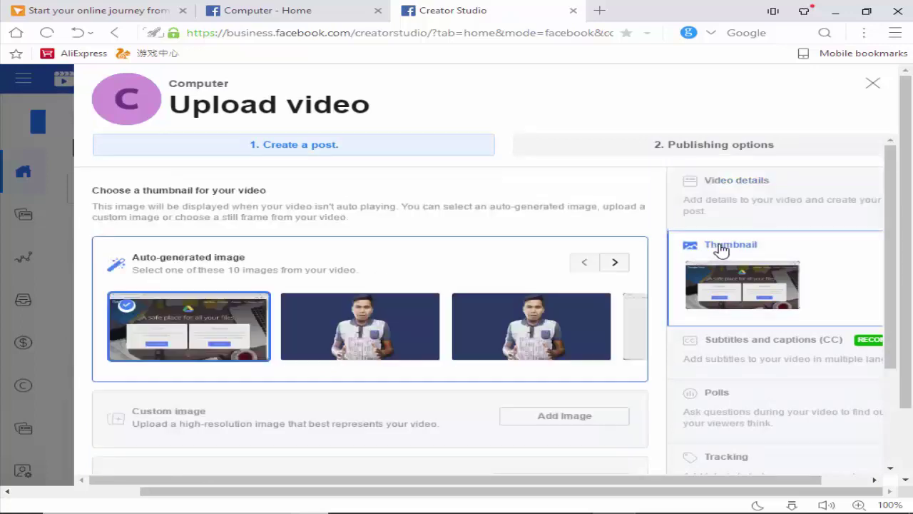
scroll(525, 374, down, 1)
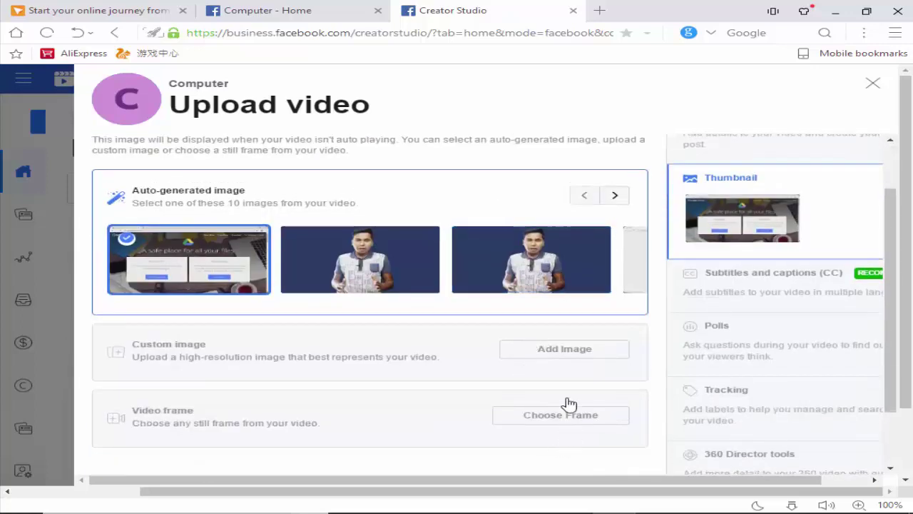
click(567, 357)
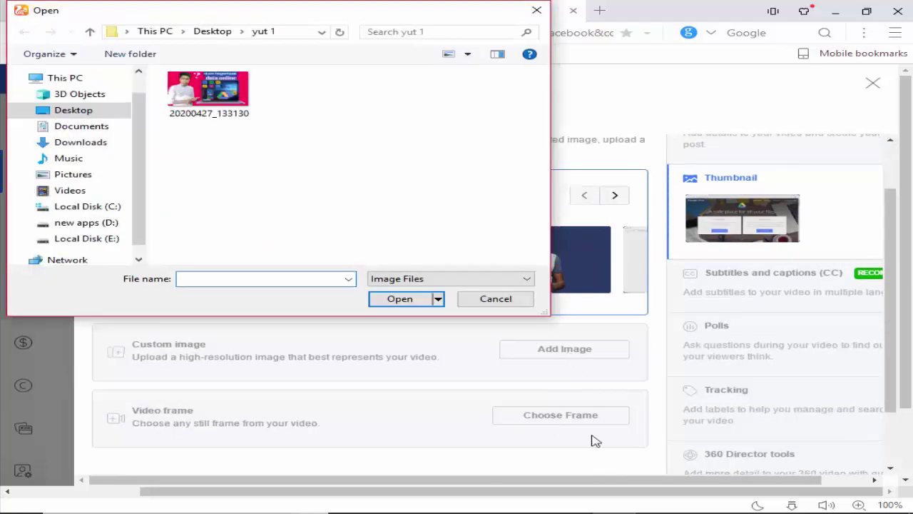
click(204, 98)
click(411, 304)
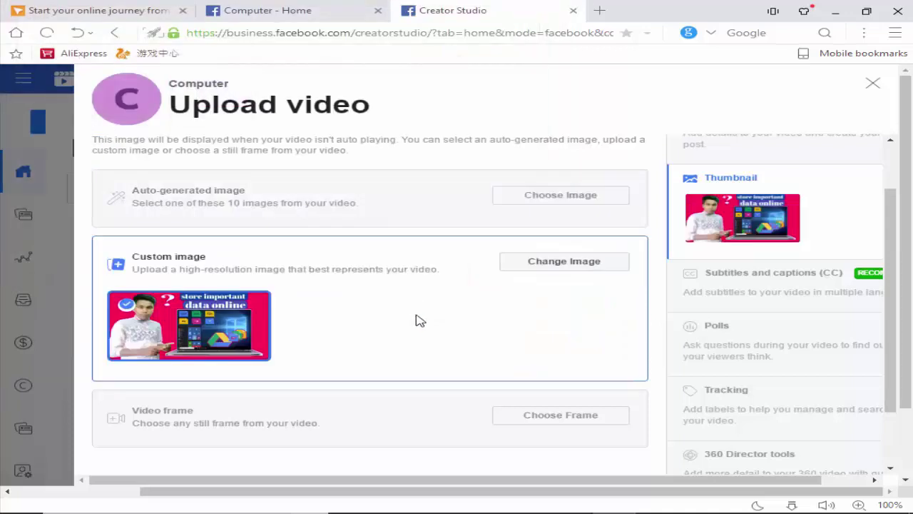
Review the publishing options, publish the video to the Computer Page immediately, and dismiss the processing notice.
scroll(414, 316, down, 2)
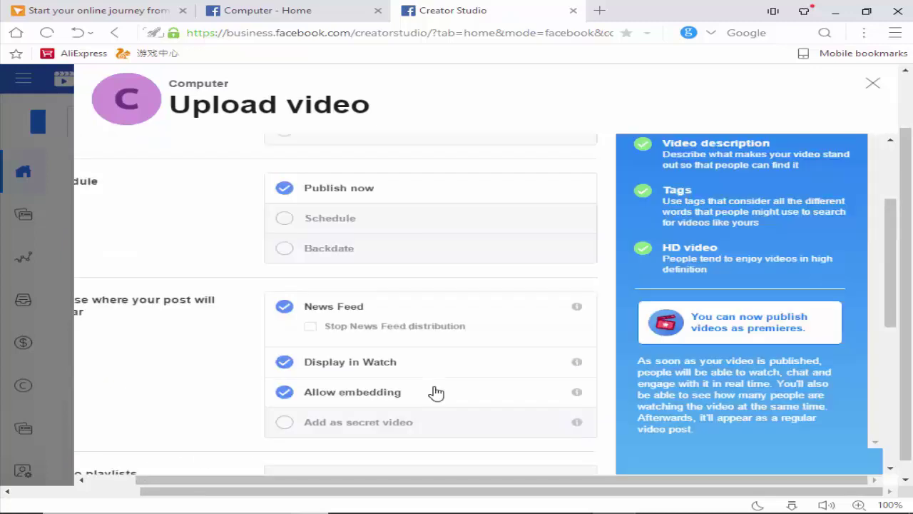
scroll(519, 351, up, 2)
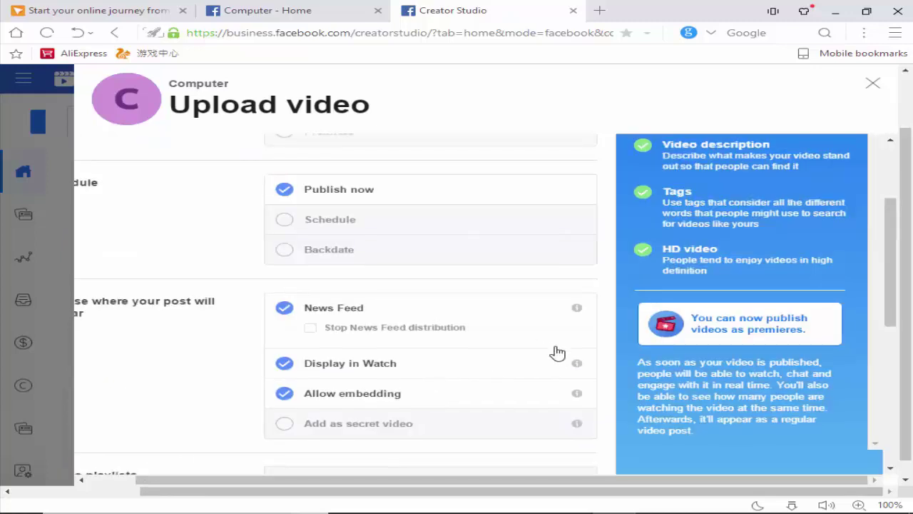
scroll(544, 344, down, 6)
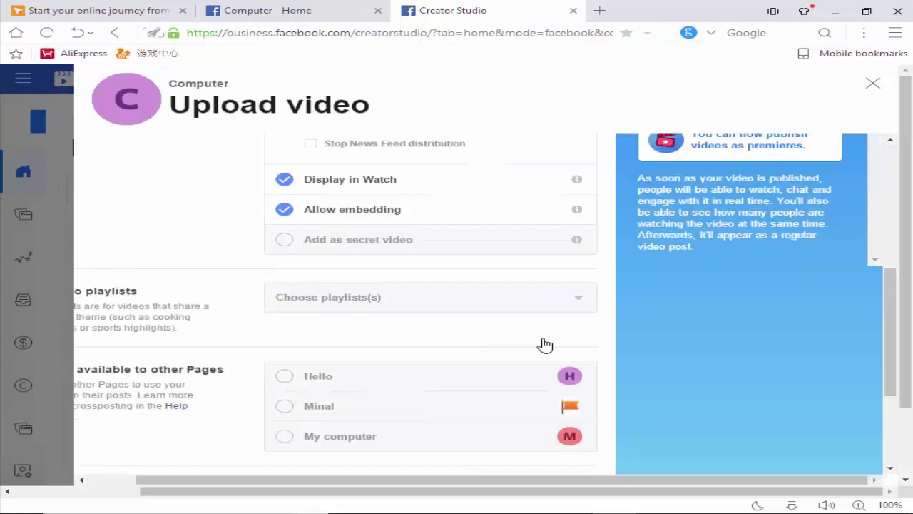
scroll(544, 343, down, 1)
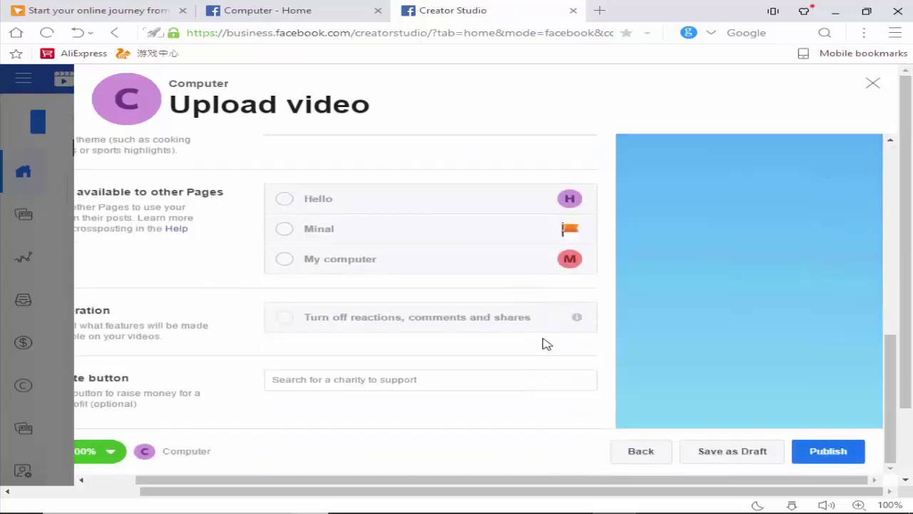
click(840, 462)
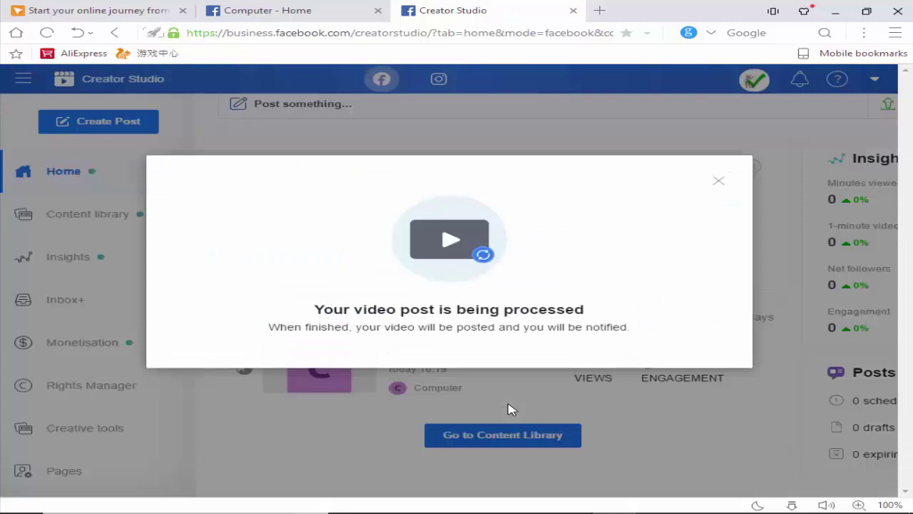
click(720, 189)
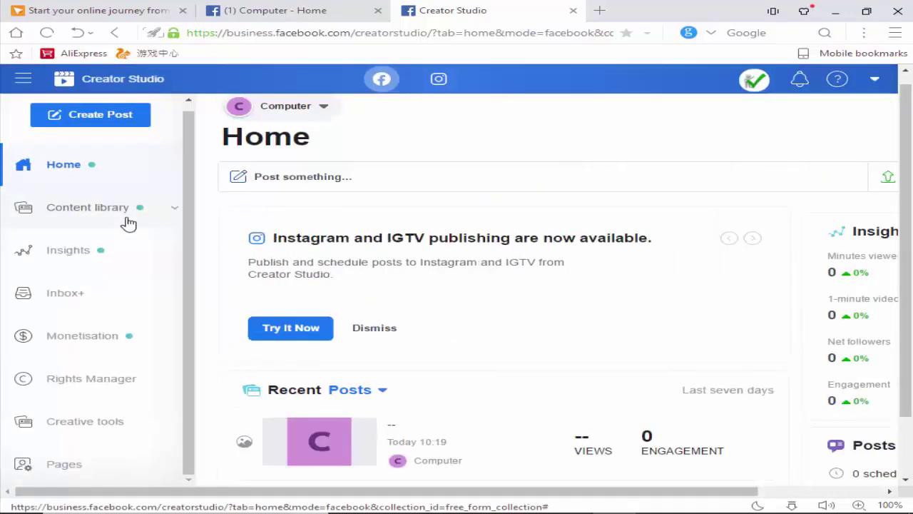
Open the Content library, switch to the Computer Page's Videos section, and examine its All Videos list for the uploaded video.
click(127, 220)
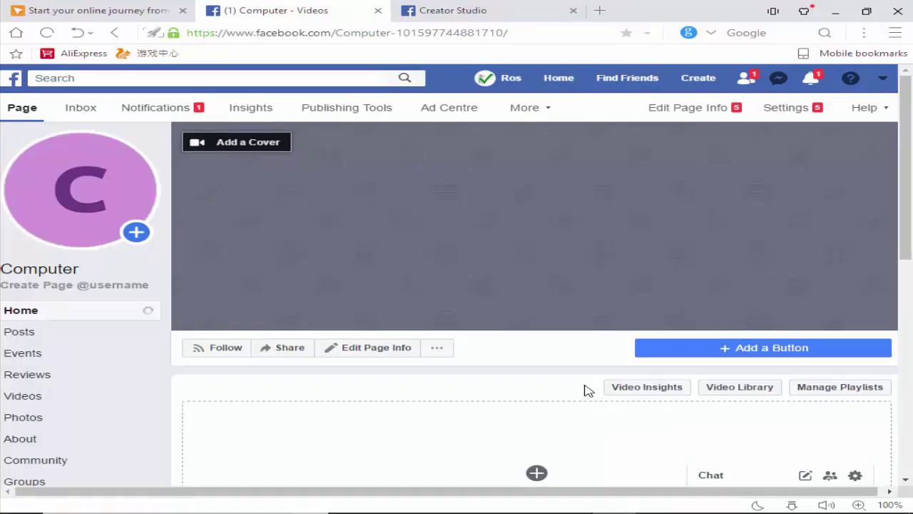
scroll(588, 389, down, 5)
scroll(588, 390, down, 2)
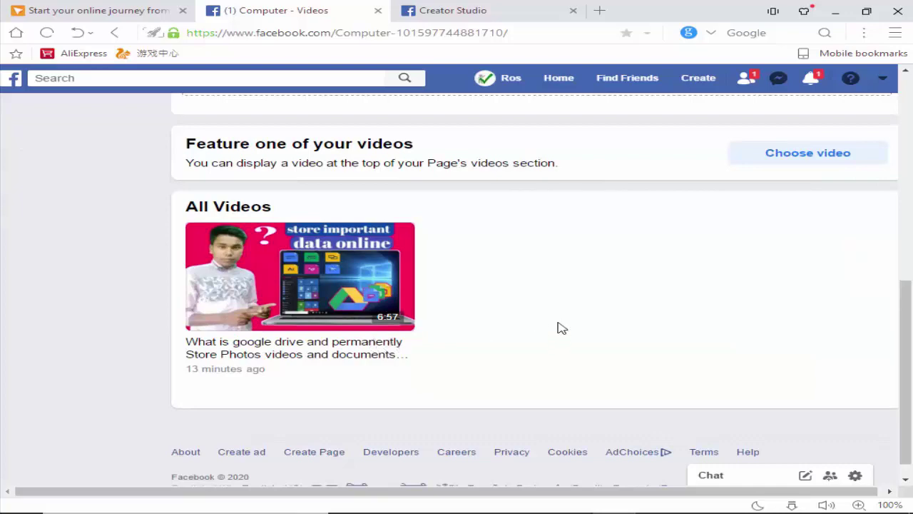
scroll(559, 330, up, 5)
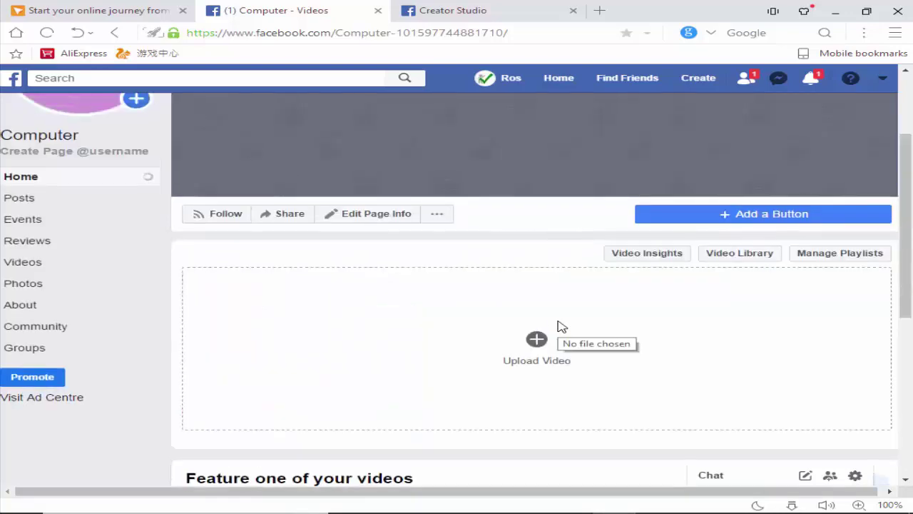
scroll(560, 327, down, 5)
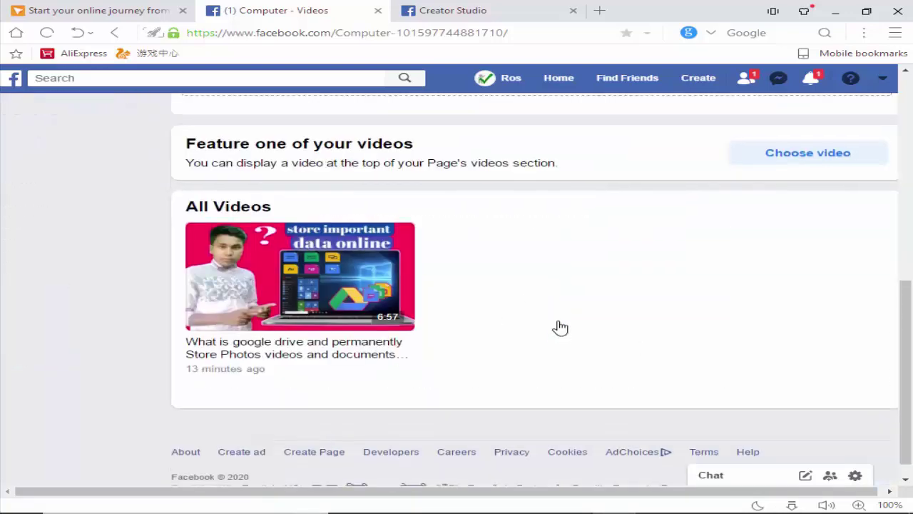